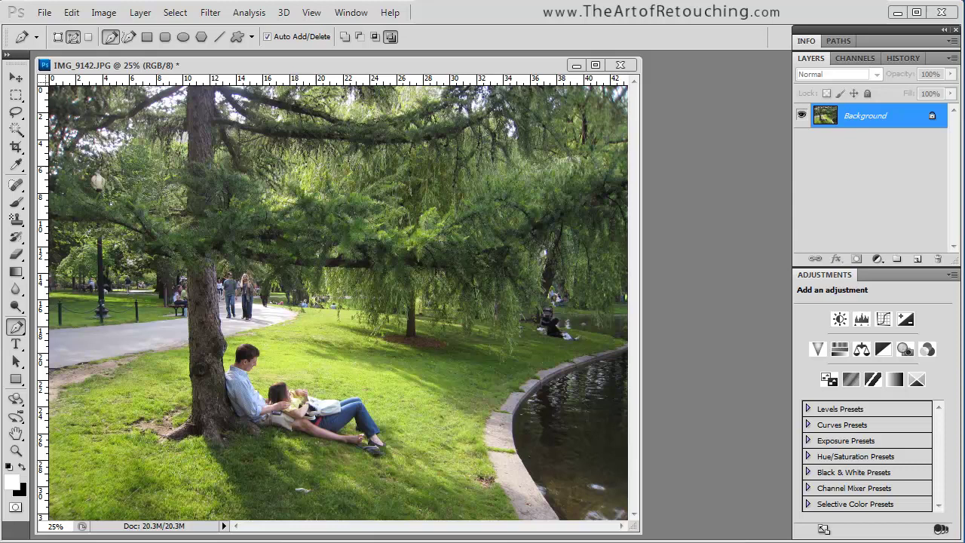
# - Open Image > Adjustments > Variations on the park photo to show the Midtones previews
pyautogui.click(101, 13)
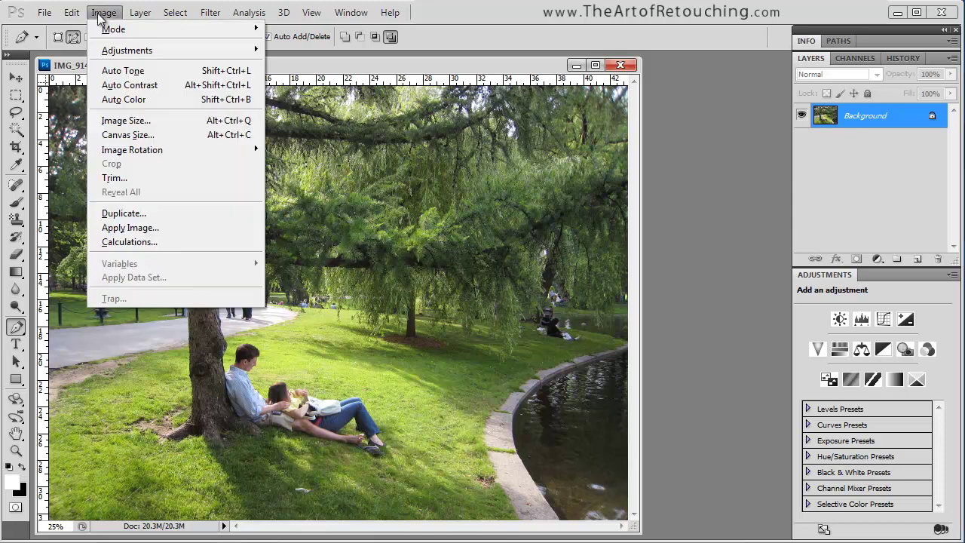
pyautogui.moveTo(106, 51)
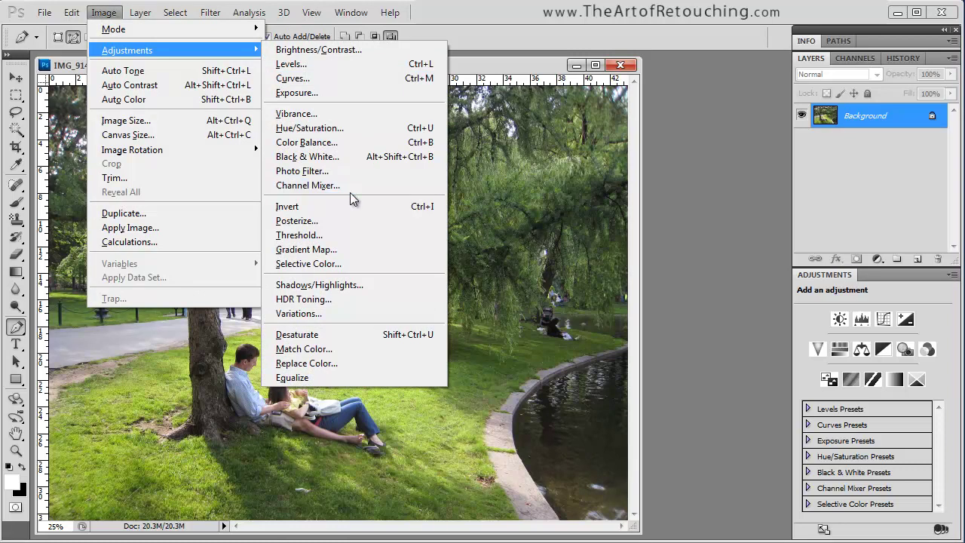
pyautogui.click(299, 313)
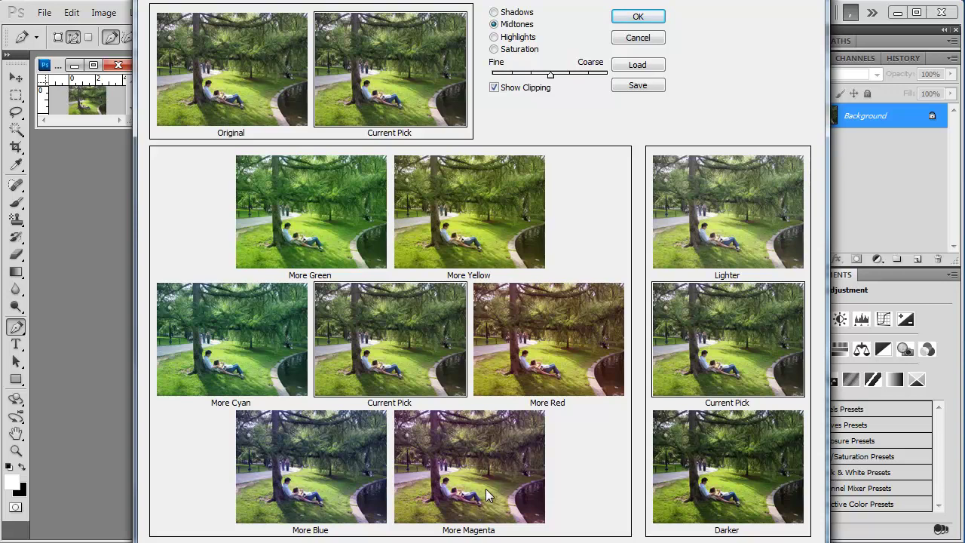
# - Compare More Red, Yellow, Blue, Green and Magenta midtone shifts, balancing back to near-neutral
pyautogui.click(534, 372)
pyautogui.click(481, 256)
pyautogui.click(313, 504)
pyautogui.click(226, 354)
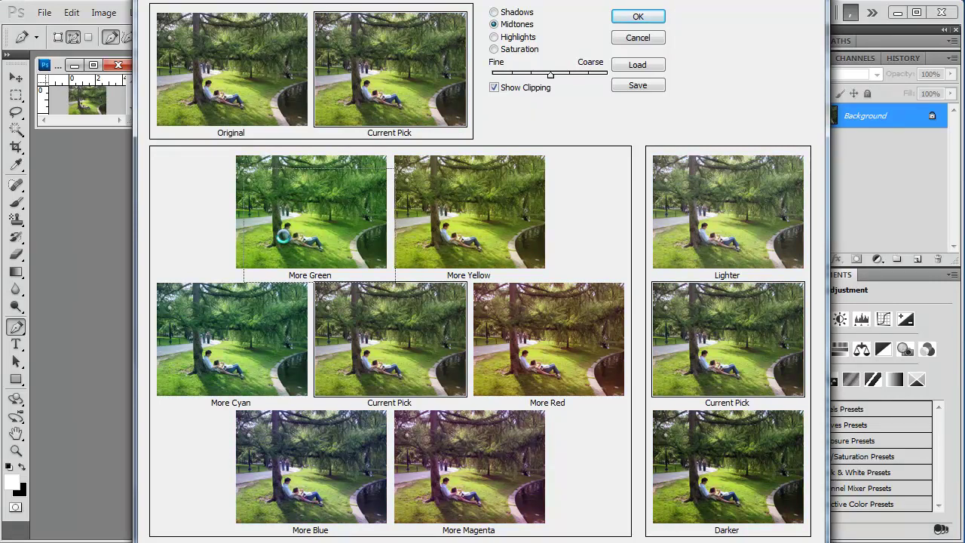
pyautogui.click(332, 207)
pyautogui.click(453, 205)
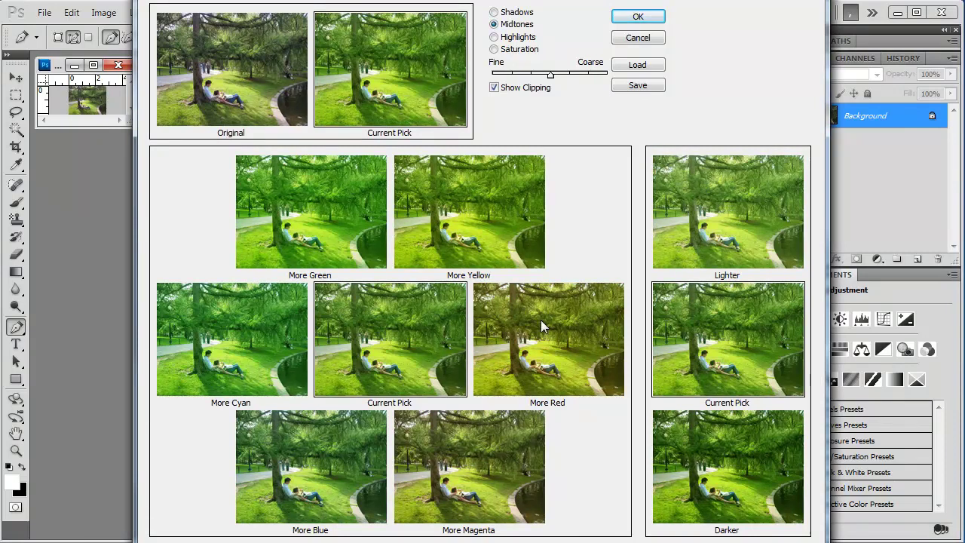
pyautogui.click(521, 466)
pyautogui.click(302, 458)
pyautogui.click(287, 242)
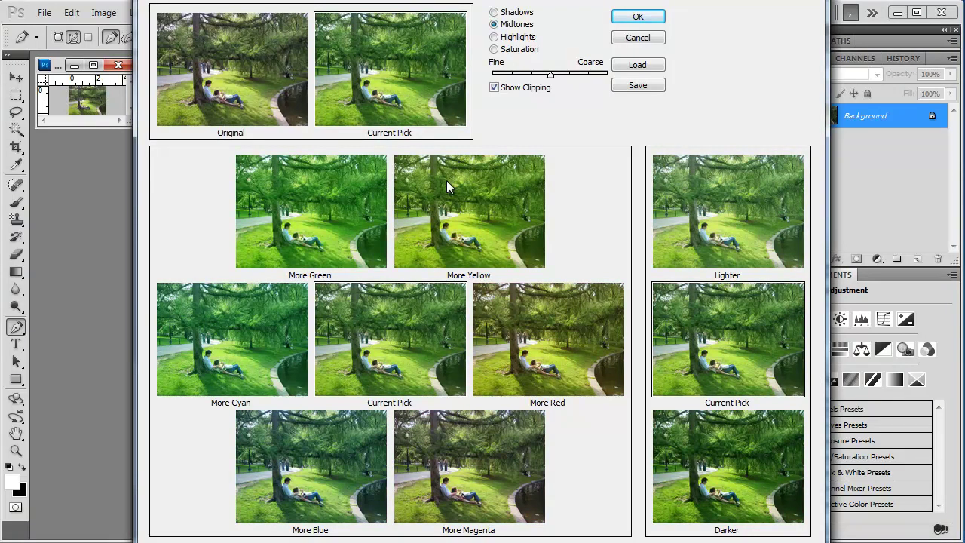
pyautogui.click(402, 471)
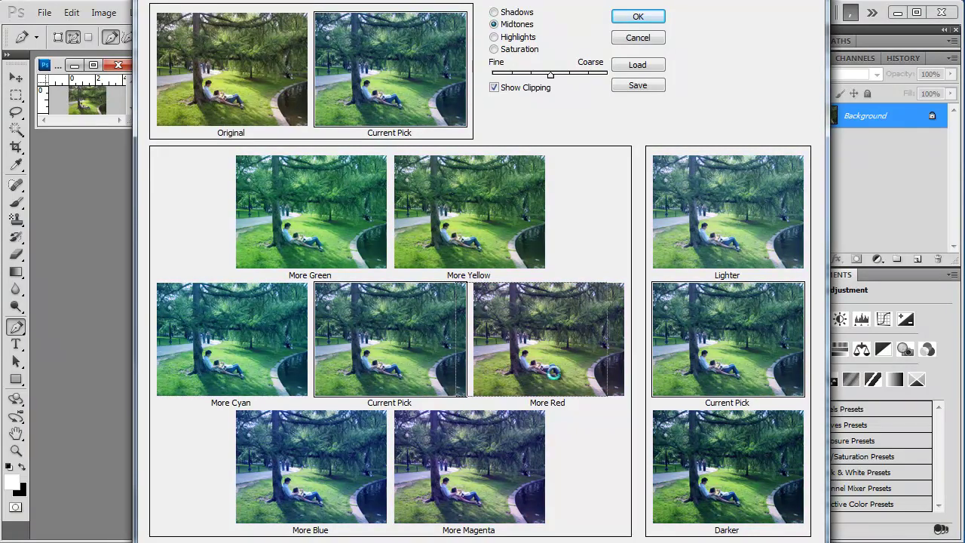
pyautogui.click(549, 370)
pyautogui.click(458, 209)
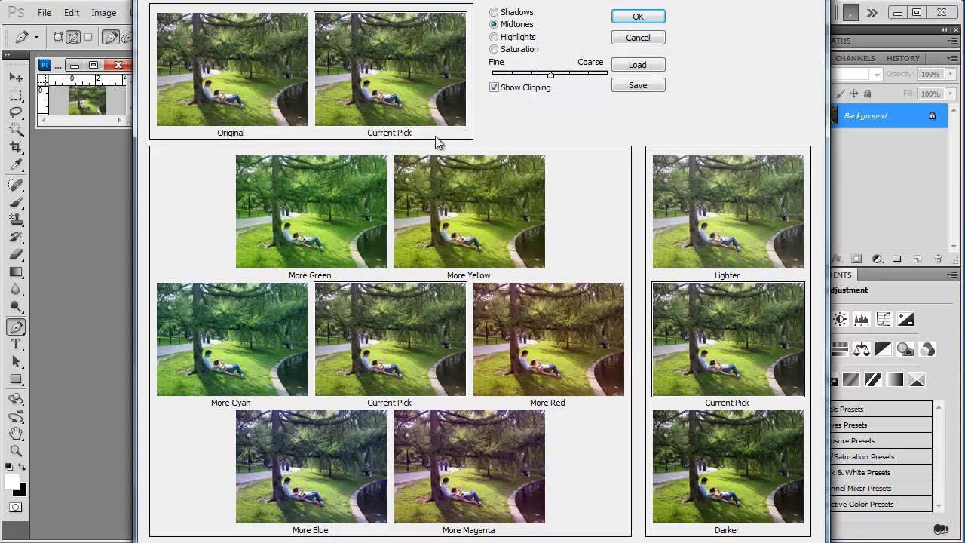
pyautogui.click(495, 13)
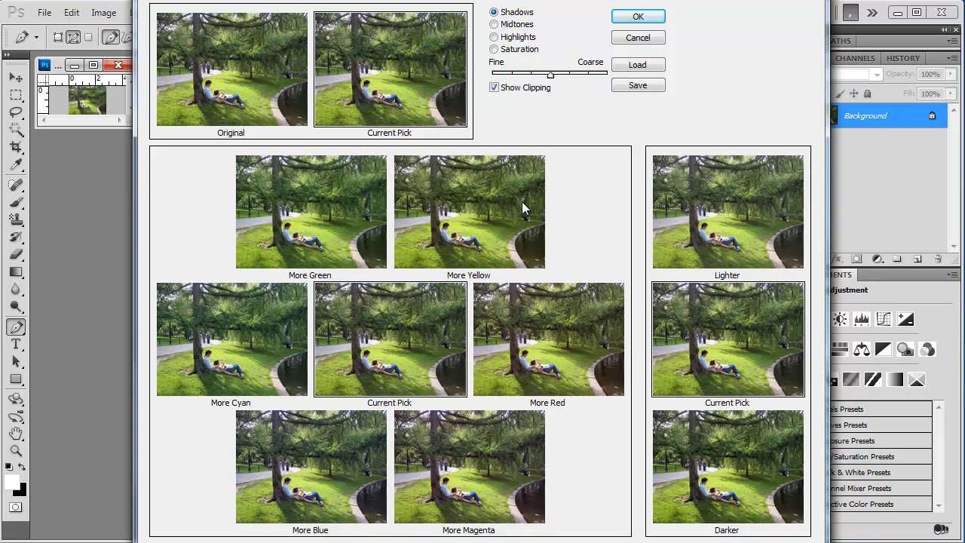
pyautogui.click(495, 37)
pyautogui.click(495, 50)
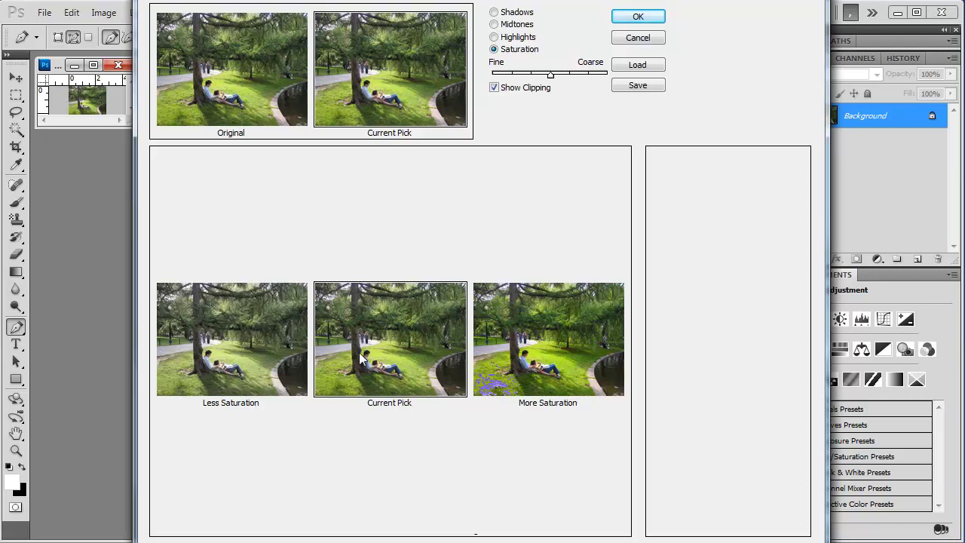
pyautogui.click(519, 24)
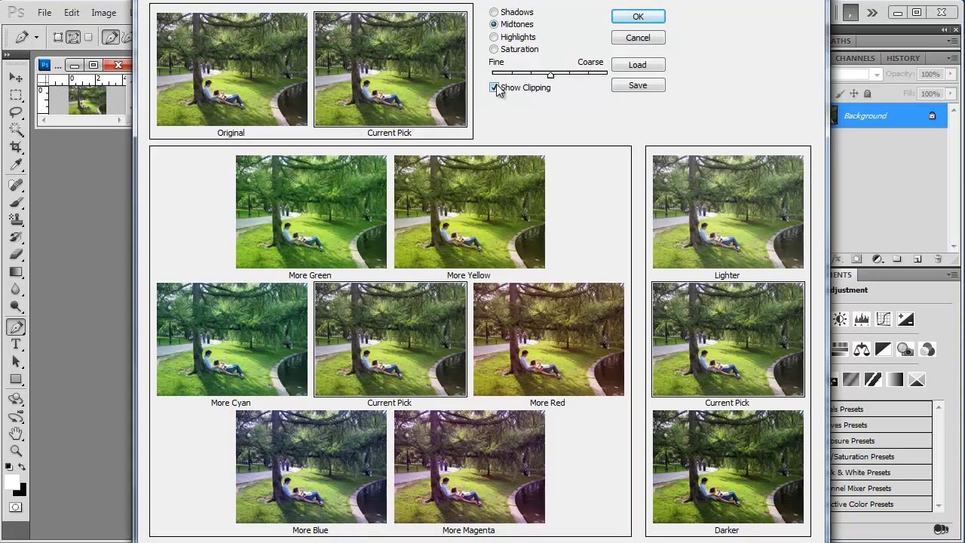
# - Cancel the Variations trial and start File > Automate > PhotoTune 3 on the photo
pyautogui.click(639, 37)
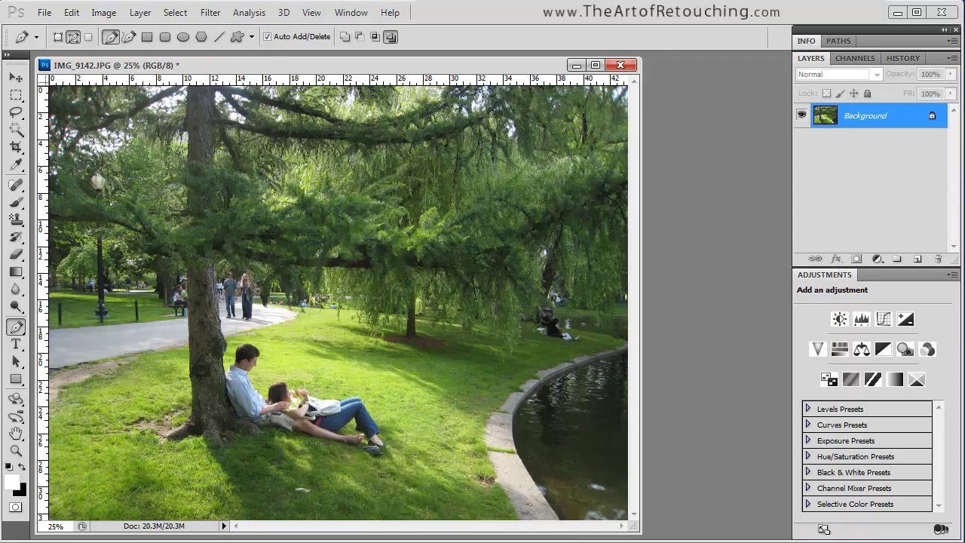
pyautogui.click(43, 13)
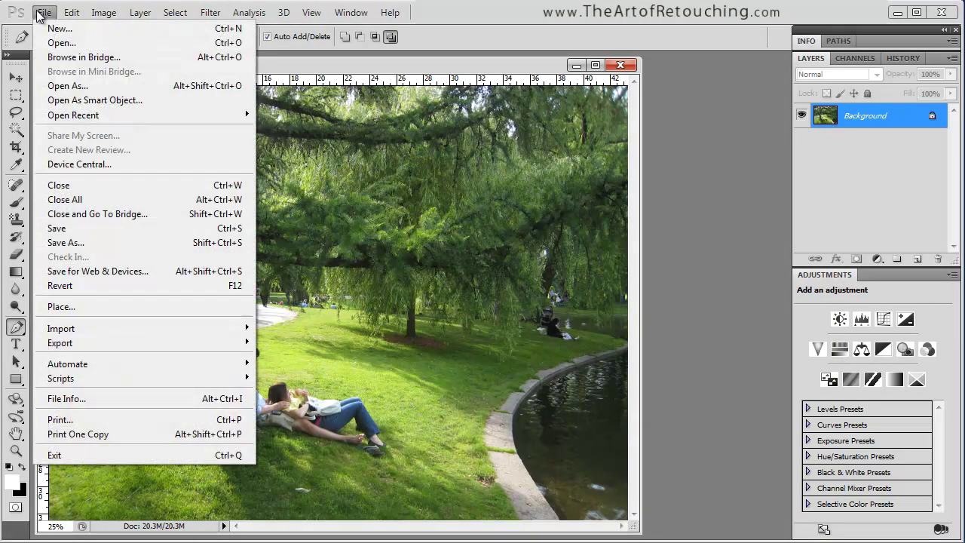
pyautogui.moveTo(189, 364)
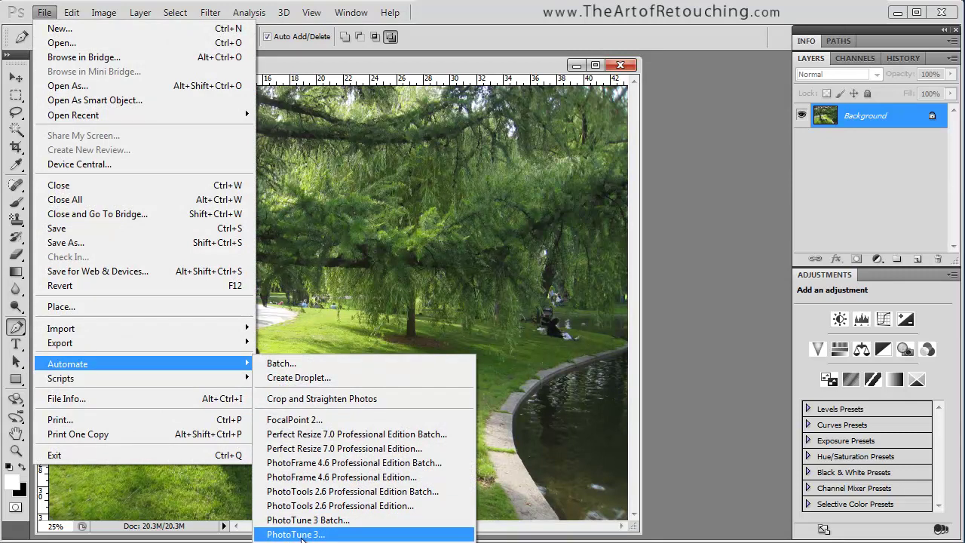
pyautogui.click(301, 534)
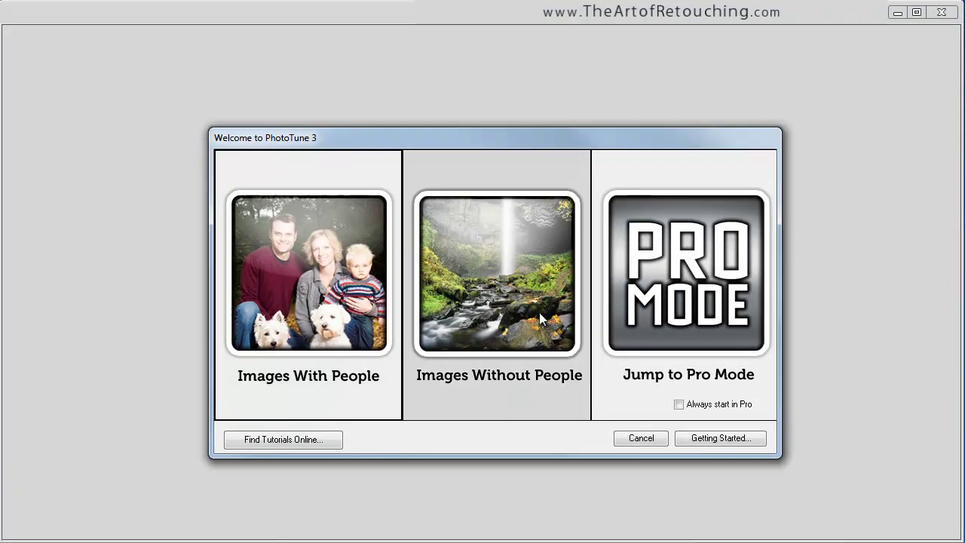
# - Choose Images Without People, raise contrast slightly, and accept the colour-corrected version
pyautogui.click(473, 260)
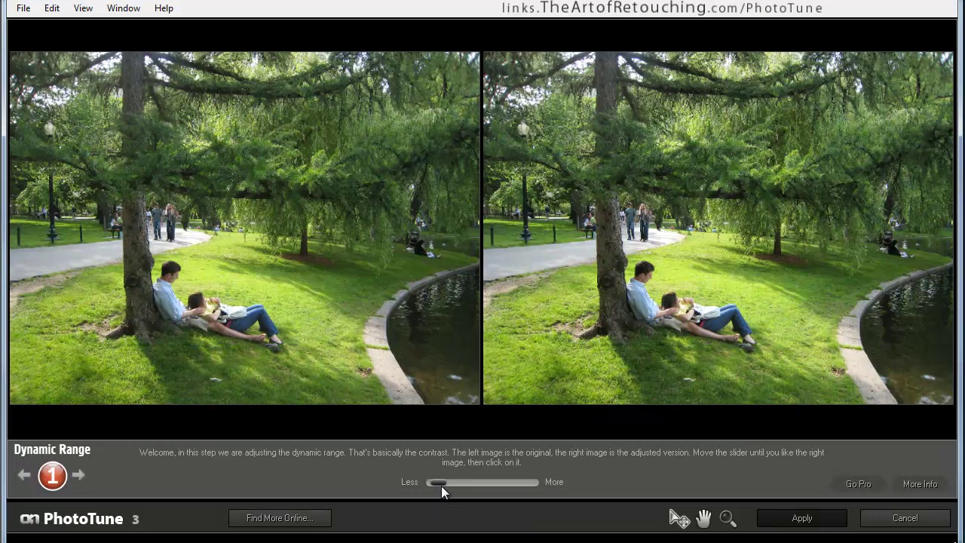
pyautogui.moveTo(442, 486); pyautogui.dragTo(464, 487)
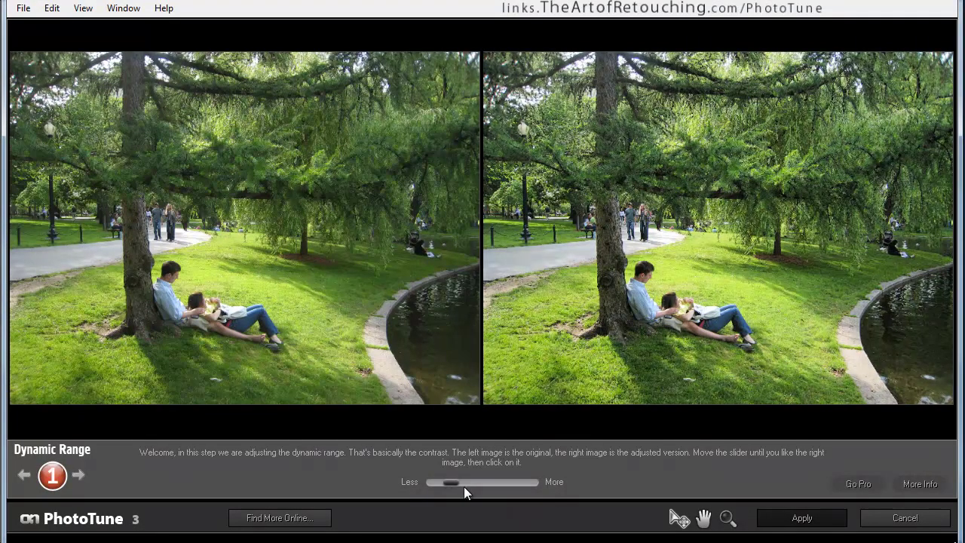
pyautogui.click(588, 395)
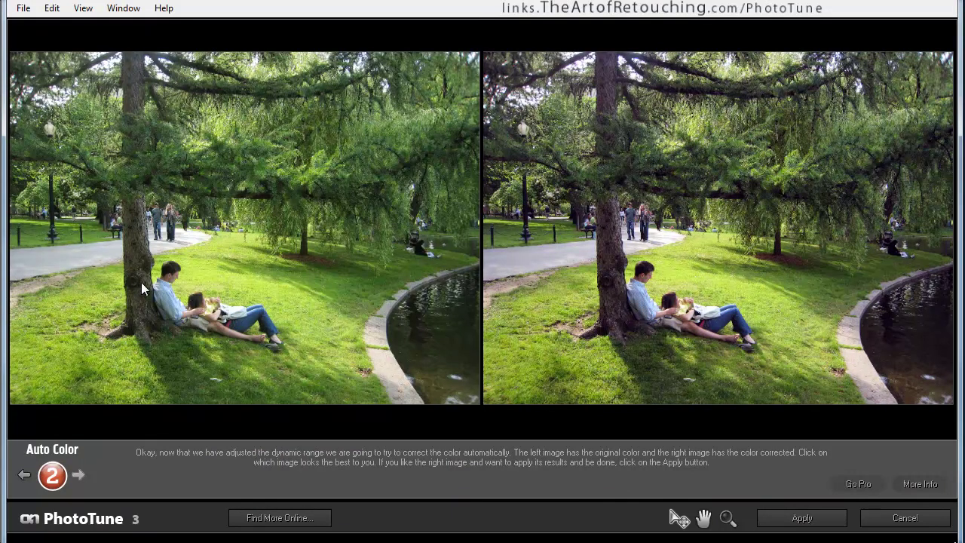
pyautogui.click(559, 434)
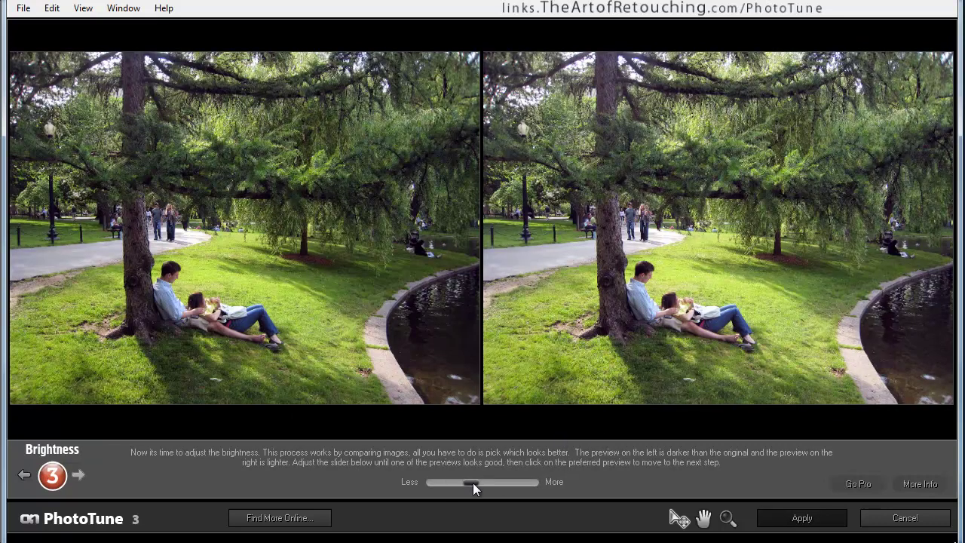
# - Pick the preferred brightness preview and accept a version with light sharpening
pyautogui.moveTo(473, 486); pyautogui.dragTo(453, 485)
pyautogui.click(646, 396)
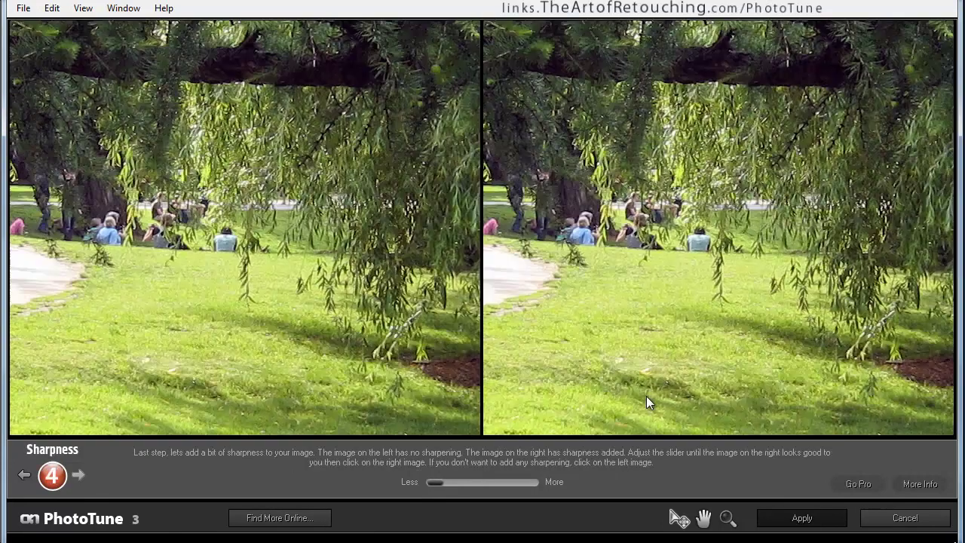
pyautogui.moveTo(437, 488); pyautogui.dragTo(455, 489)
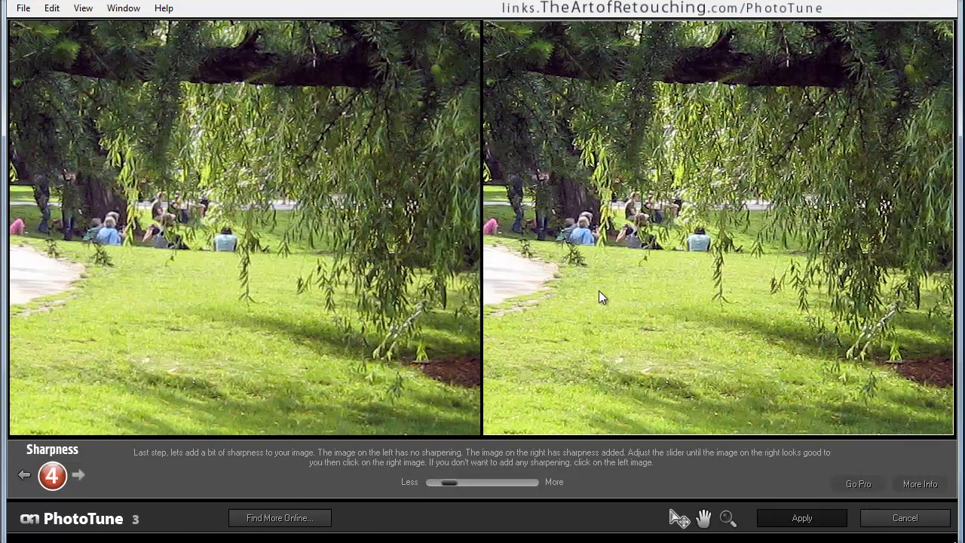
pyautogui.click(586, 328)
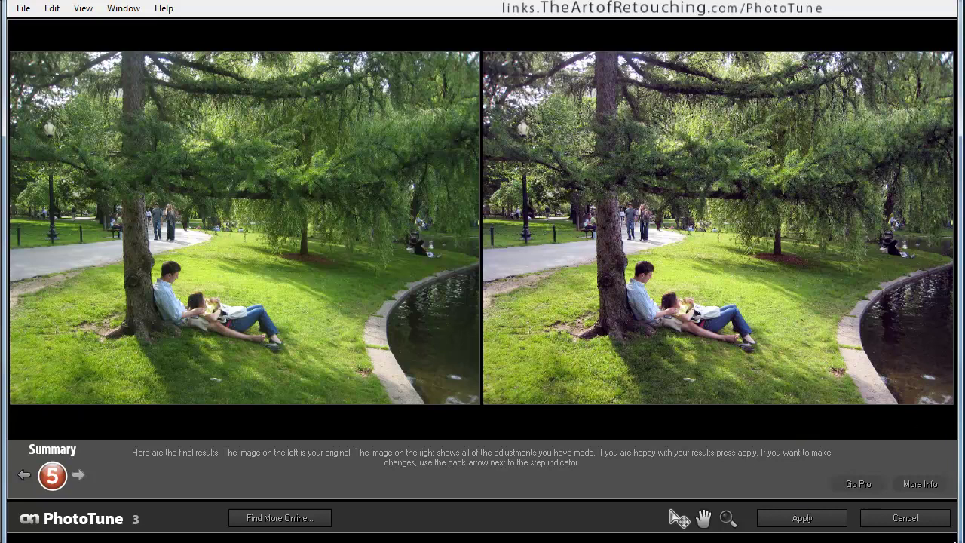
pyautogui.click(803, 518)
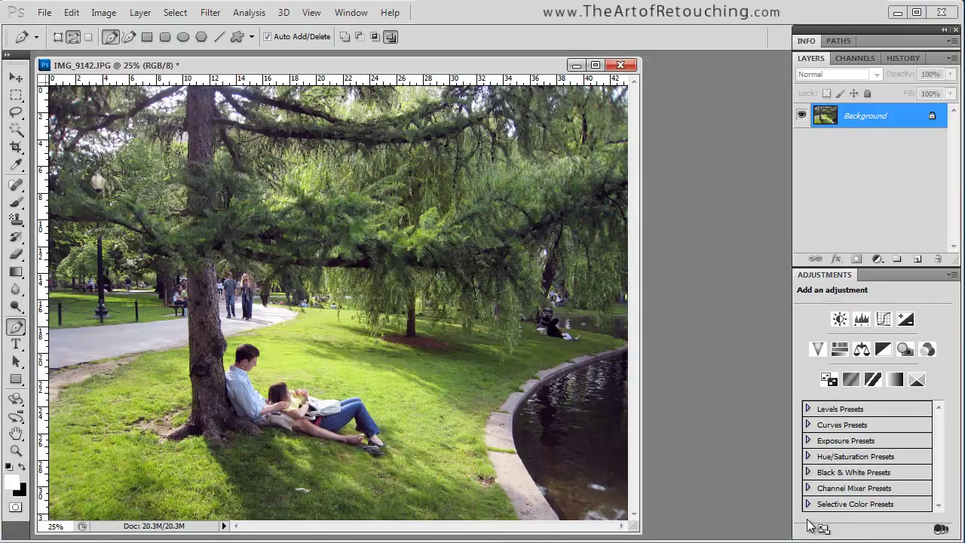